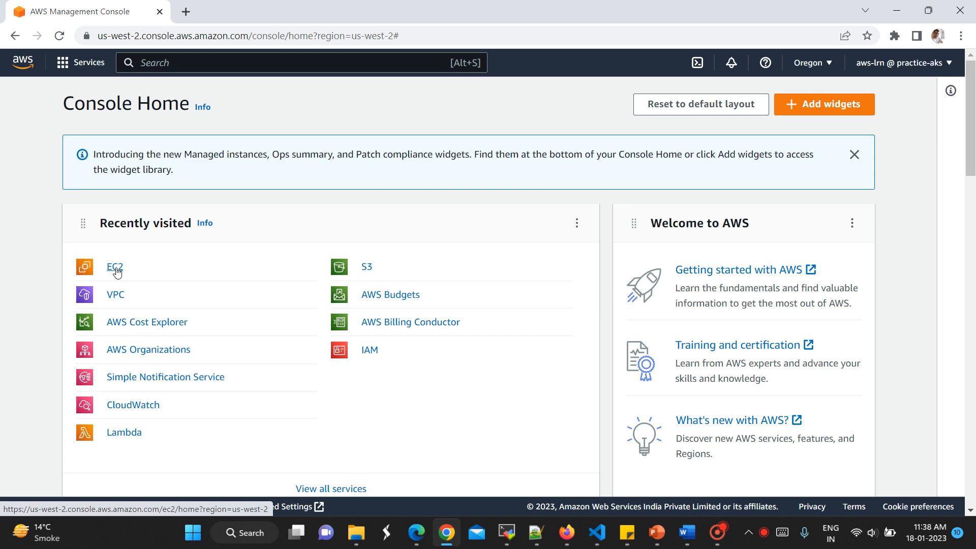
# Open the EC2 dashboard from the Compute category of services.
pyautogui.click(115, 267)
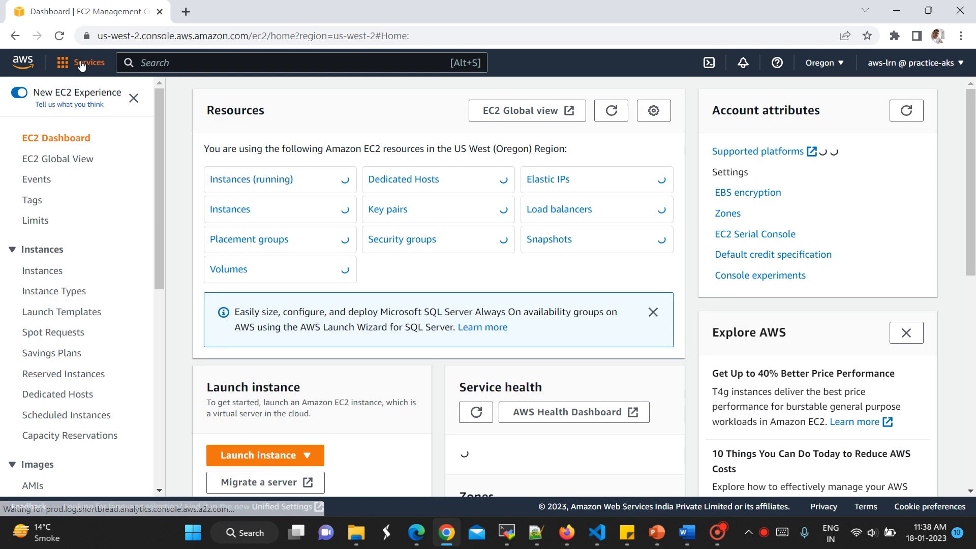
pyautogui.click(81, 64)
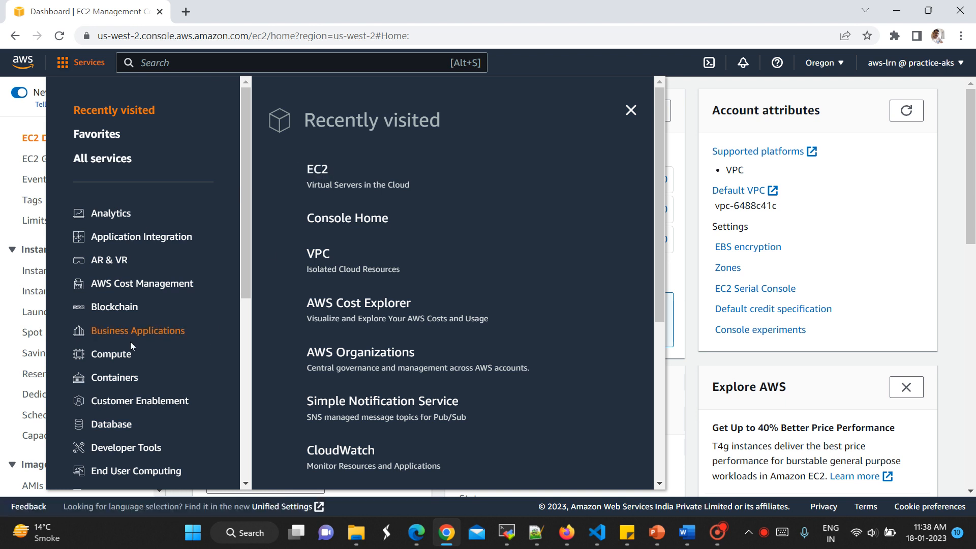
pyautogui.click(107, 359)
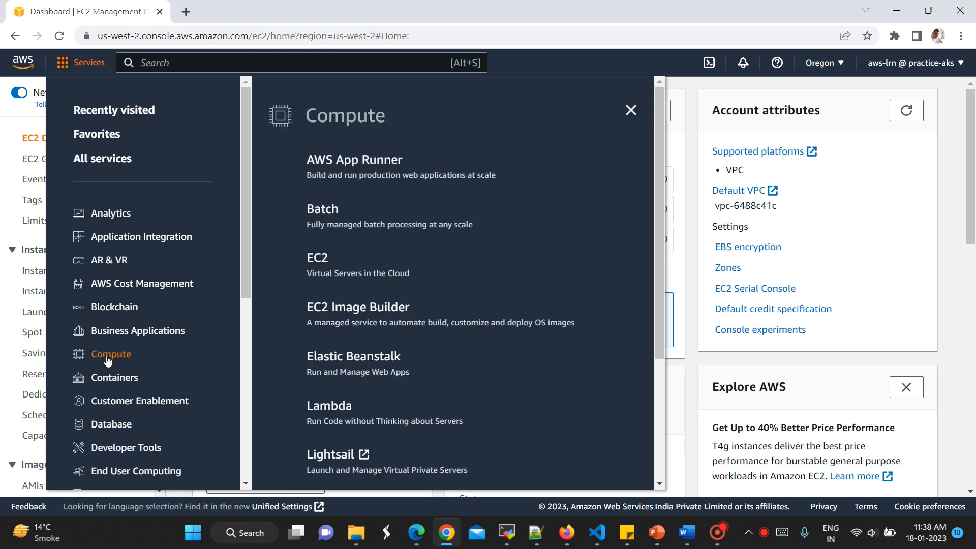
pyautogui.click(318, 259)
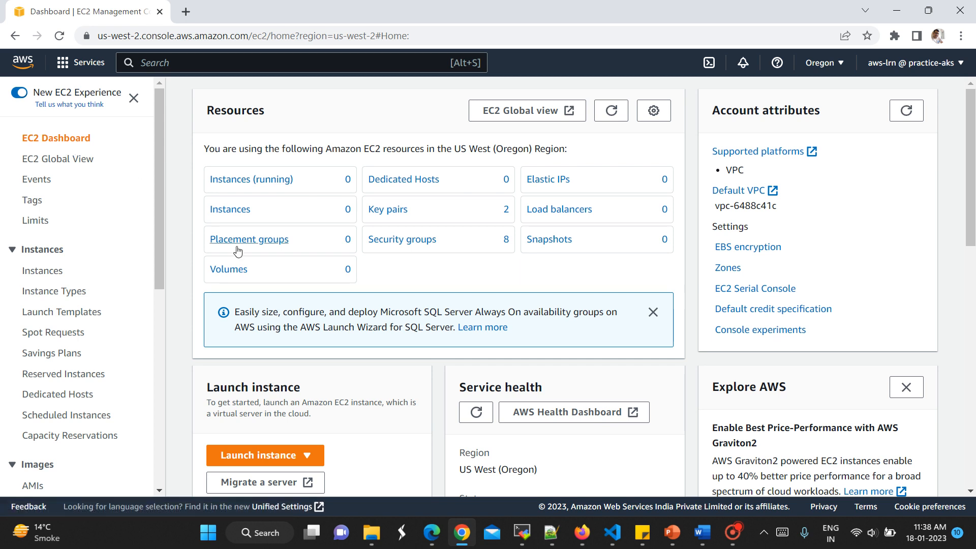
# Check the available regions, keep US West (Oregon), and start launching a new EC2 instance.
pyautogui.click(840, 63)
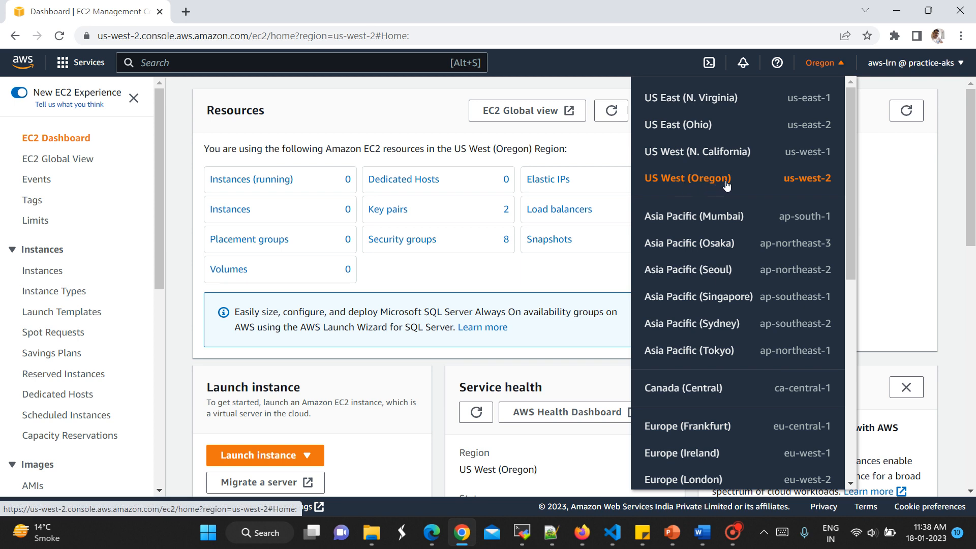
pyautogui.click(370, 101)
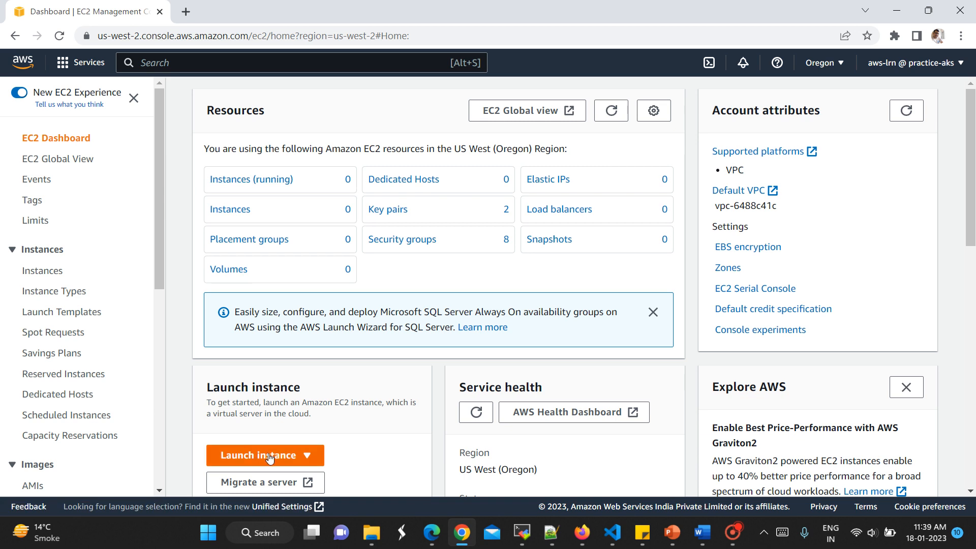
pyautogui.click(284, 460)
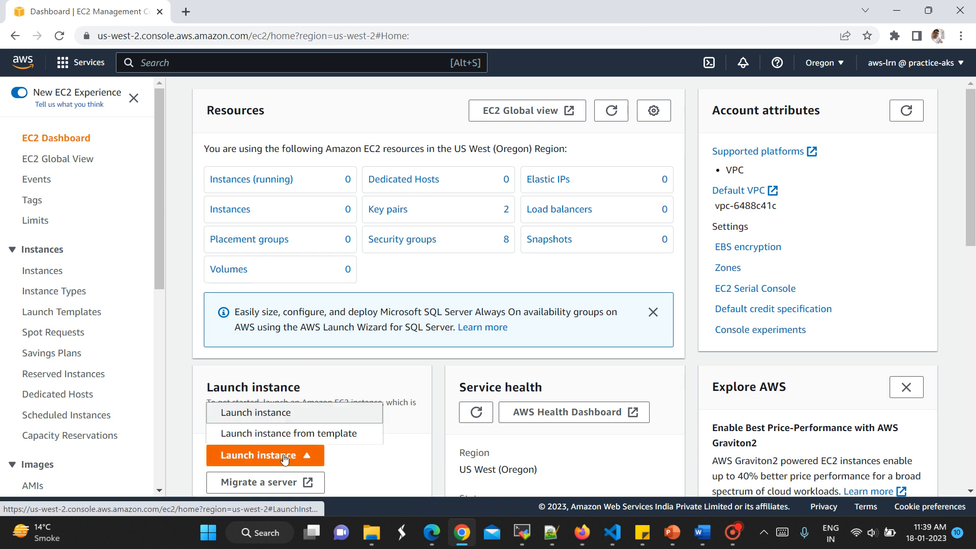
pyautogui.click(270, 415)
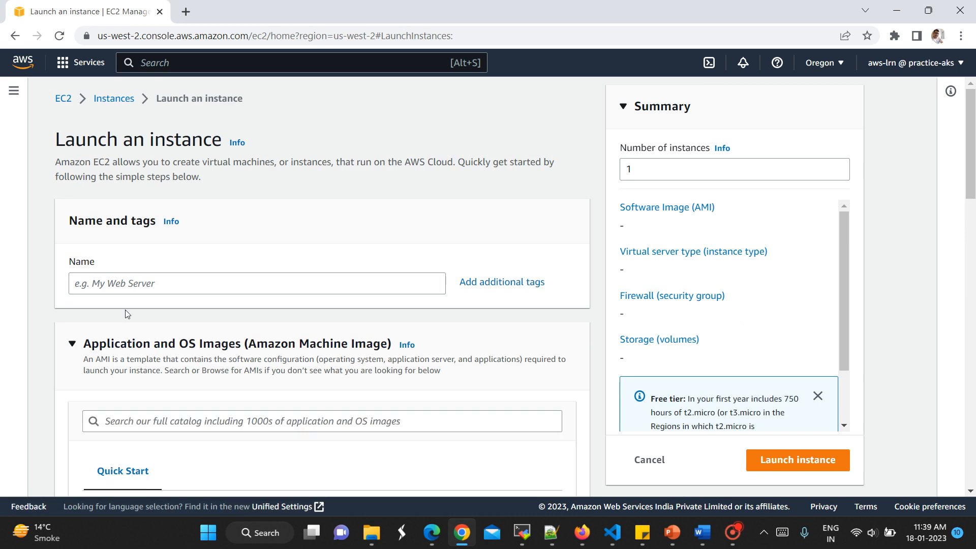
# Name the new instance demo-server1 and review the quick-start machine images.
pyautogui.click(89, 283)
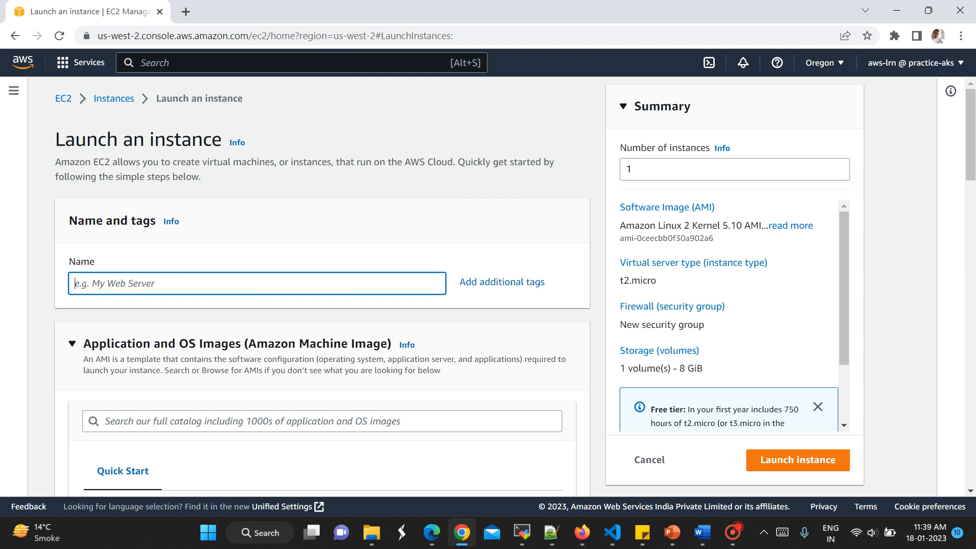
pyautogui.write('demo-server1')
pyautogui.click(972, 191)
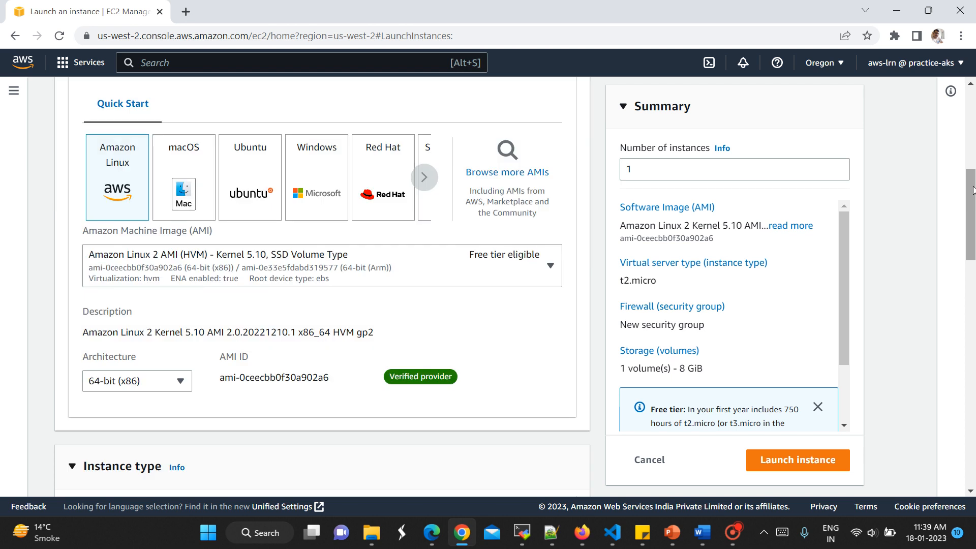
pyautogui.scroll(3, 972, 192)
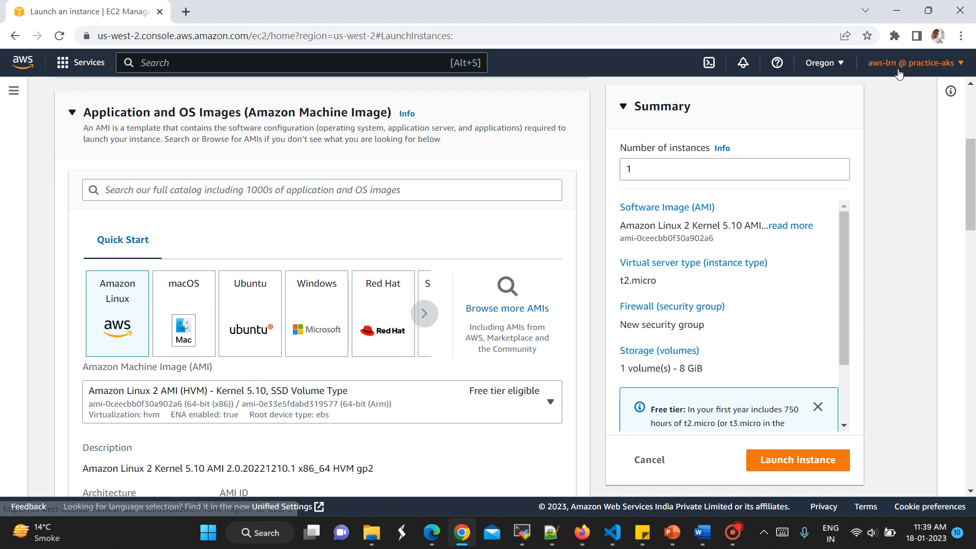
# Switch the region to US West (N. California) and examine the machine images offered there.
pyautogui.click(842, 66)
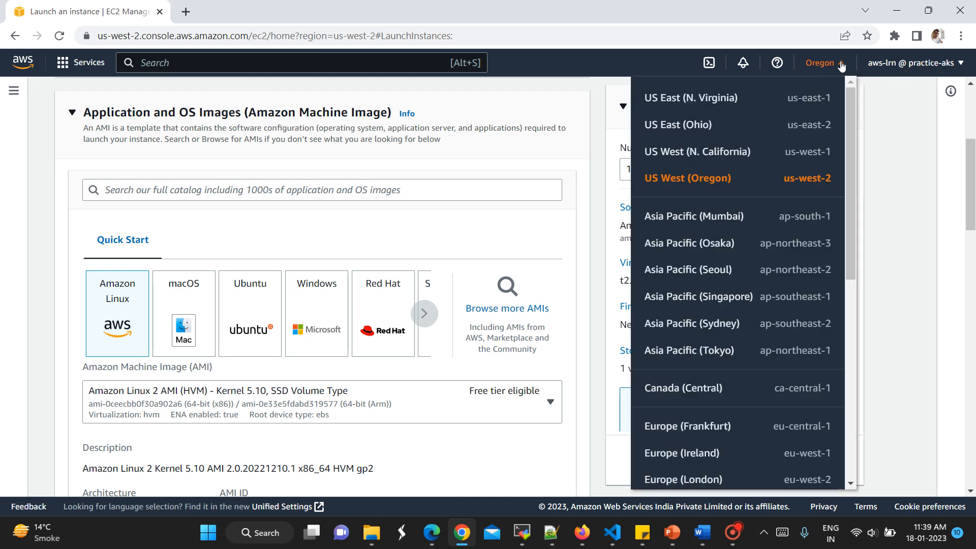
pyautogui.click(687, 152)
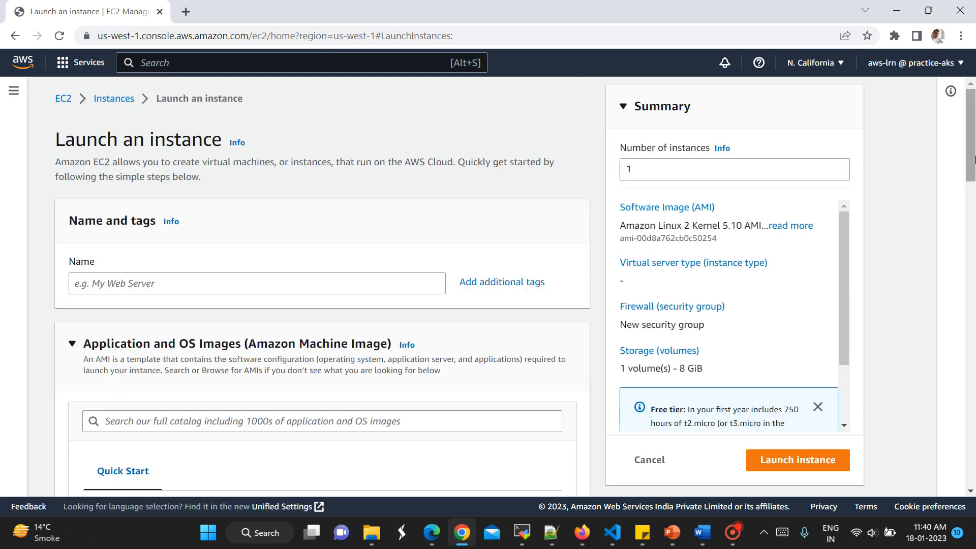
pyautogui.scroll(-5, 974, 198)
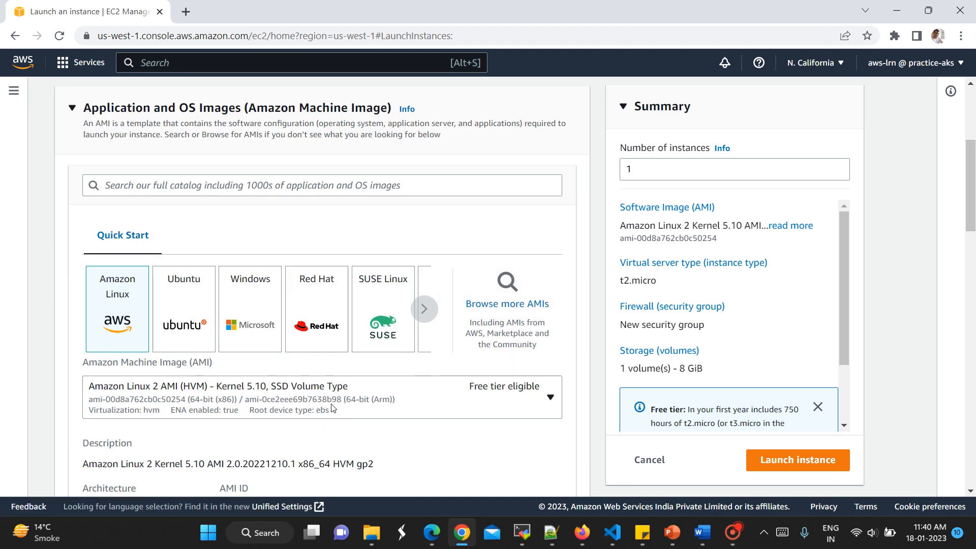
# Return the region to US West (Oregon) and name the new instance demo-server1.
pyautogui.click(839, 65)
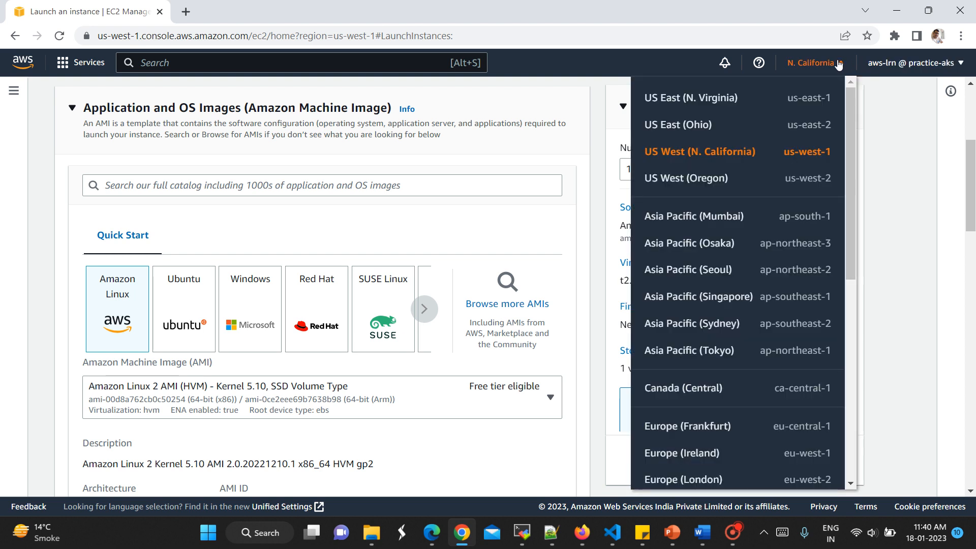
pyautogui.click(710, 181)
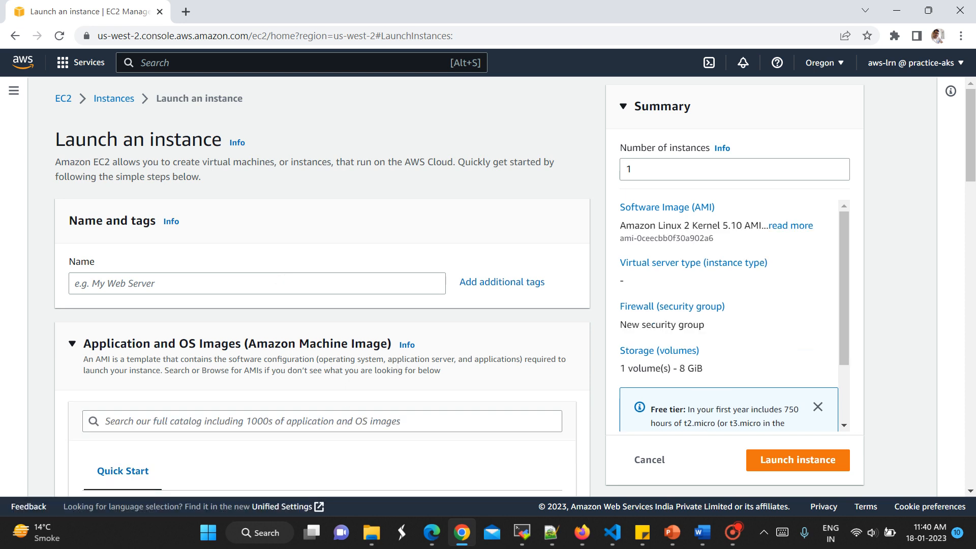
pyautogui.click(197, 283)
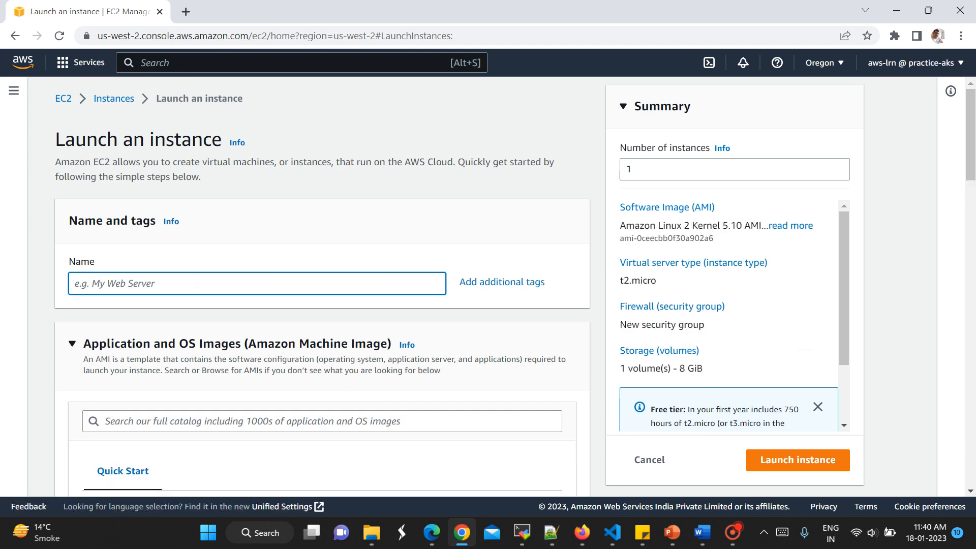
pyautogui.write('demo-server1')
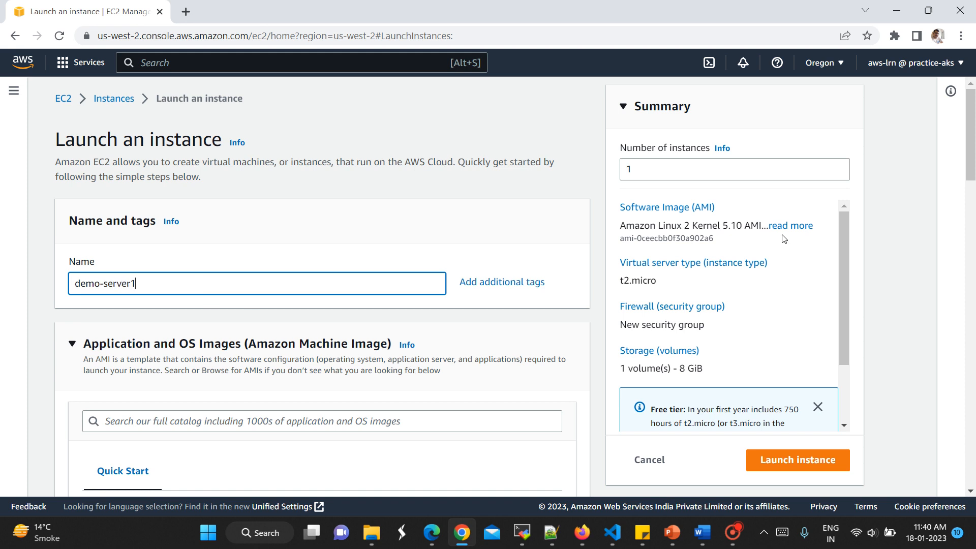
# Keep the default Amazon Linux 2 image and t2.micro type, and create an RSA key pair named demo-server-org in .pem format.
pyautogui.scroll(-1, 969, 179)
pyautogui.scroll(-5, 969, 179)
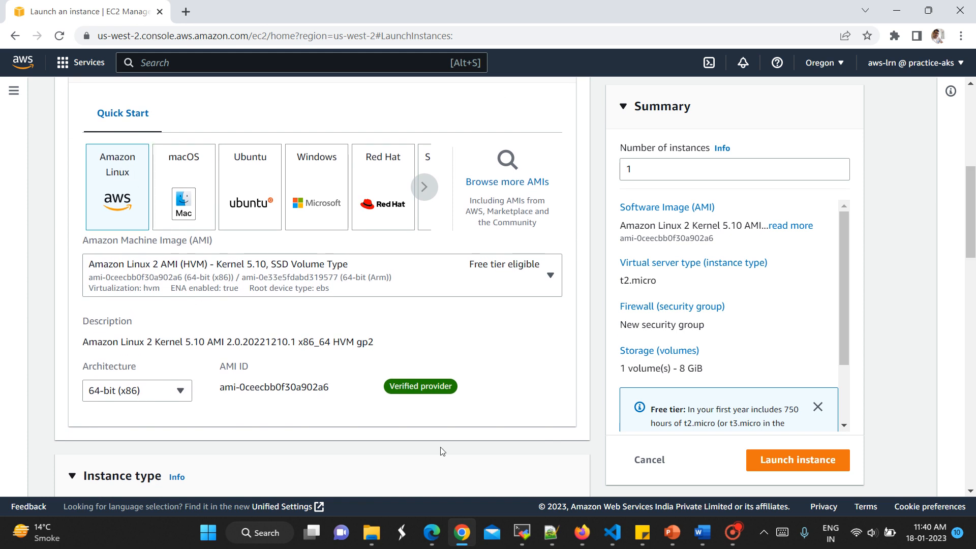
pyautogui.scroll(-5, 974, 291)
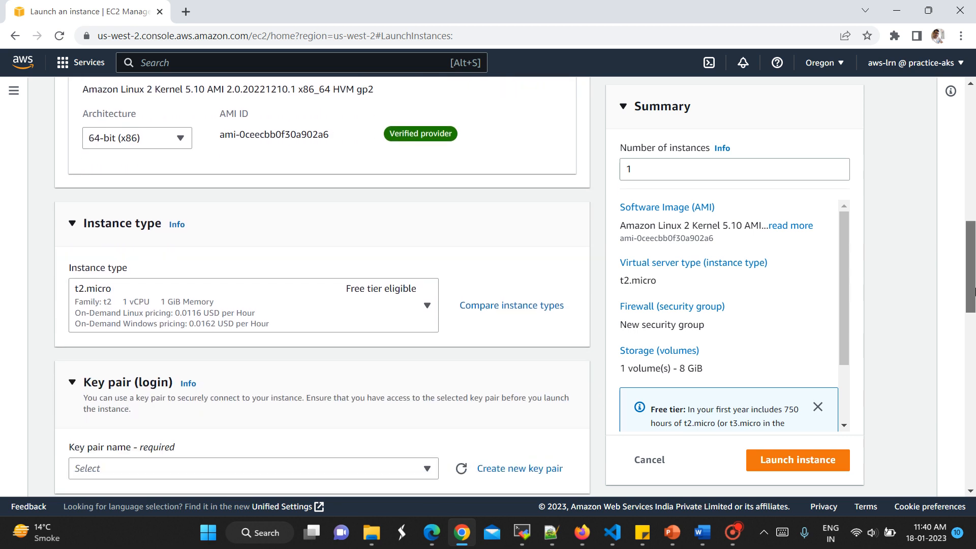
pyautogui.scroll(-1, 974, 291)
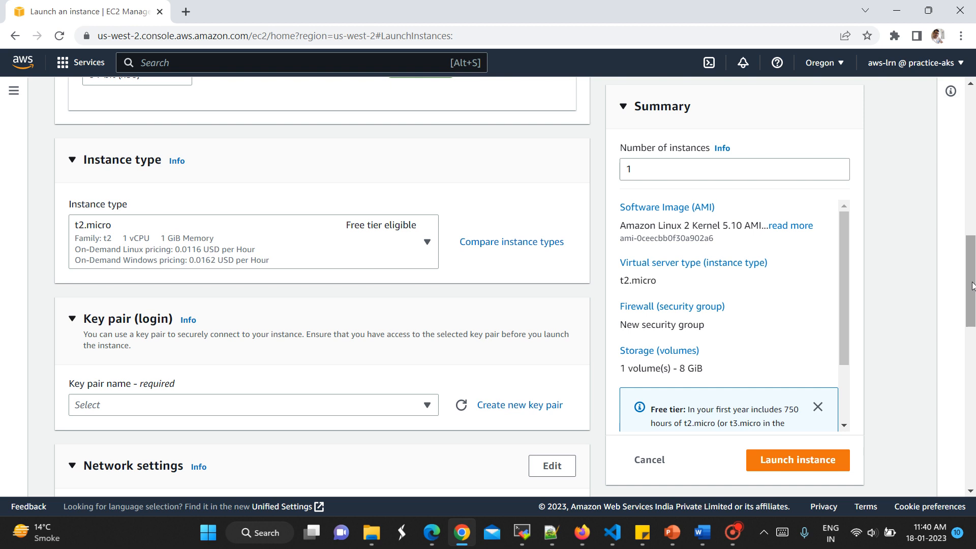
pyautogui.moveTo(971, 285); pyautogui.dragTo(972, 317)
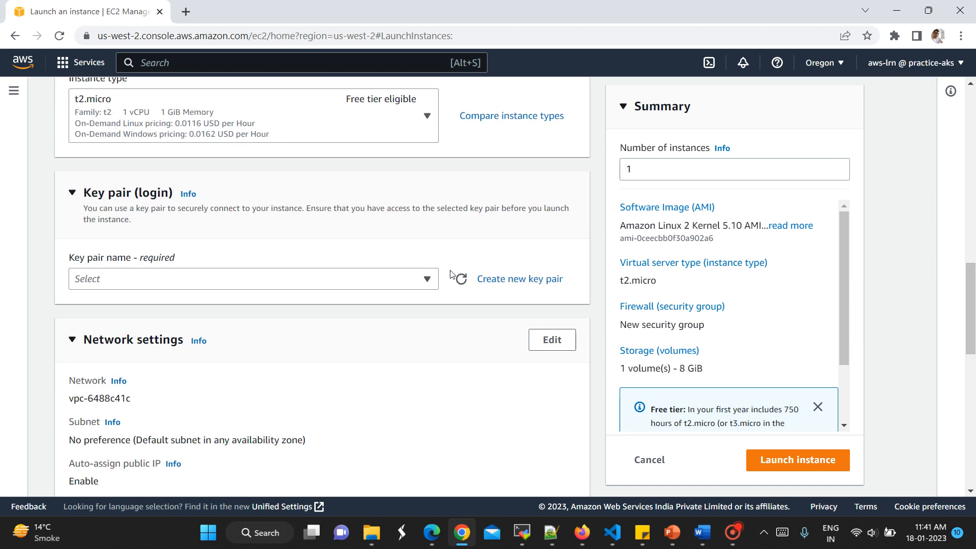
pyautogui.click(522, 280)
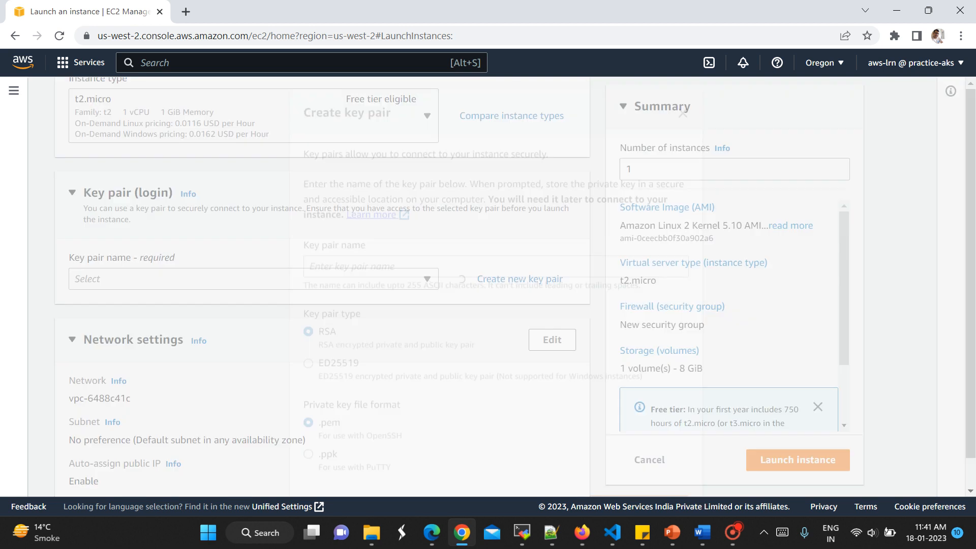
pyautogui.click(326, 262)
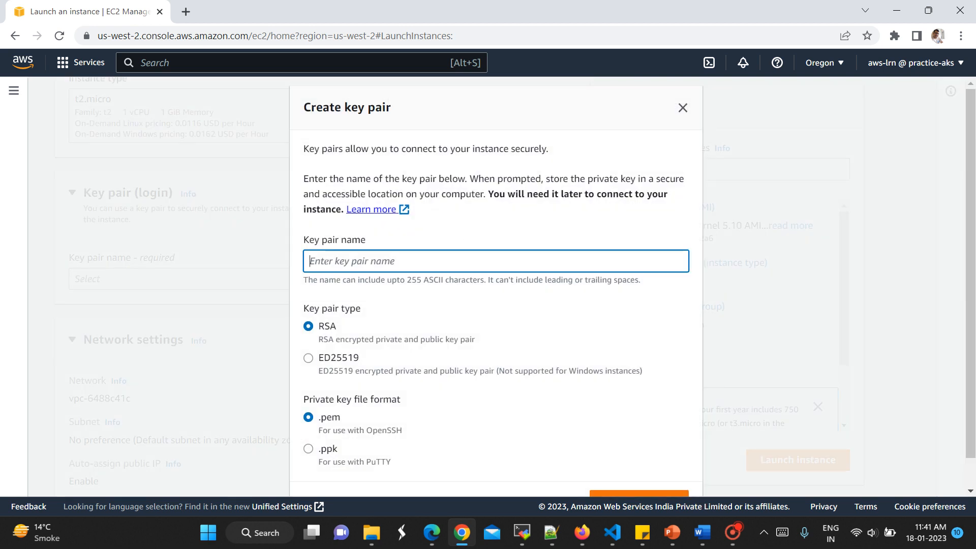
pyautogui.write('demo-server-org')
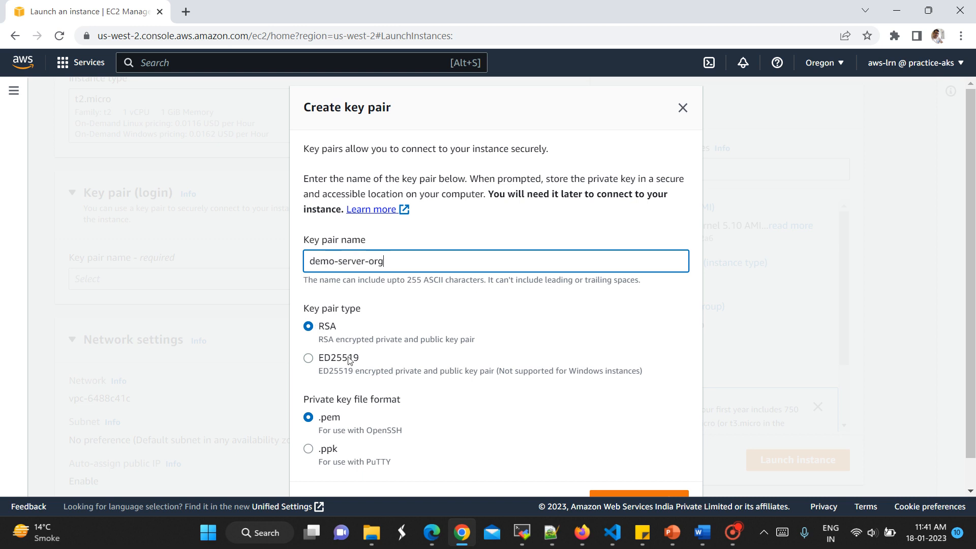
pyautogui.scroll(-1, 845, 407)
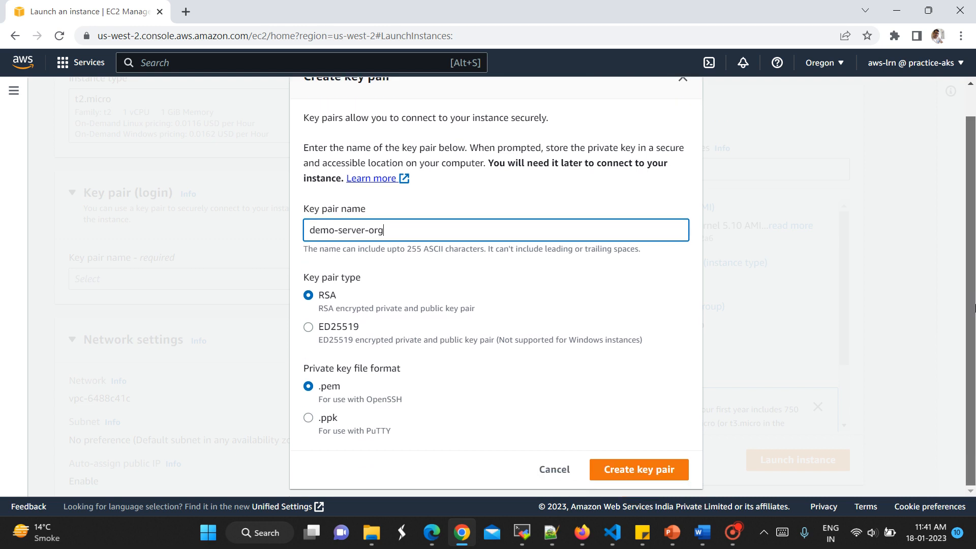
pyautogui.click(645, 472)
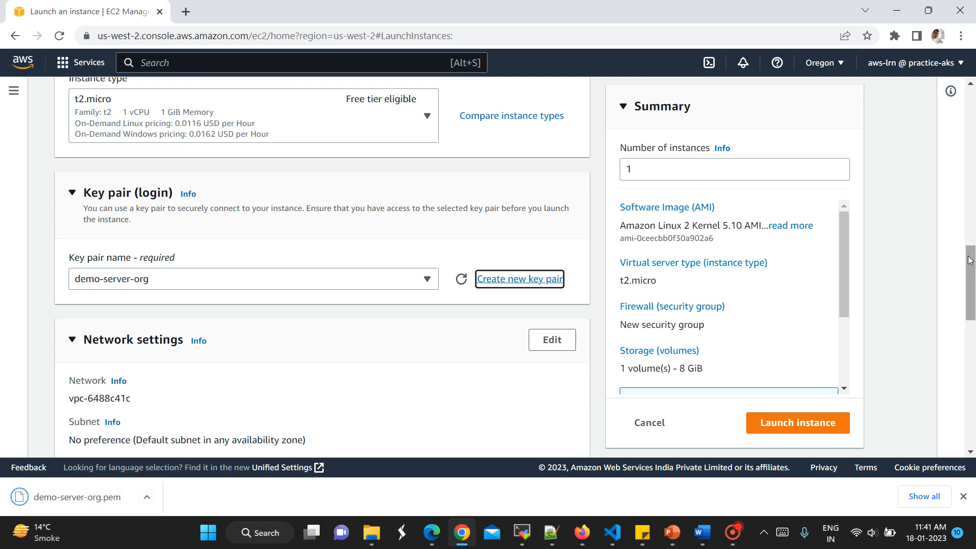
# Review the network, storage and advanced details, keep their default settings, and launch the instance.
pyautogui.scroll(-5, 969, 260)
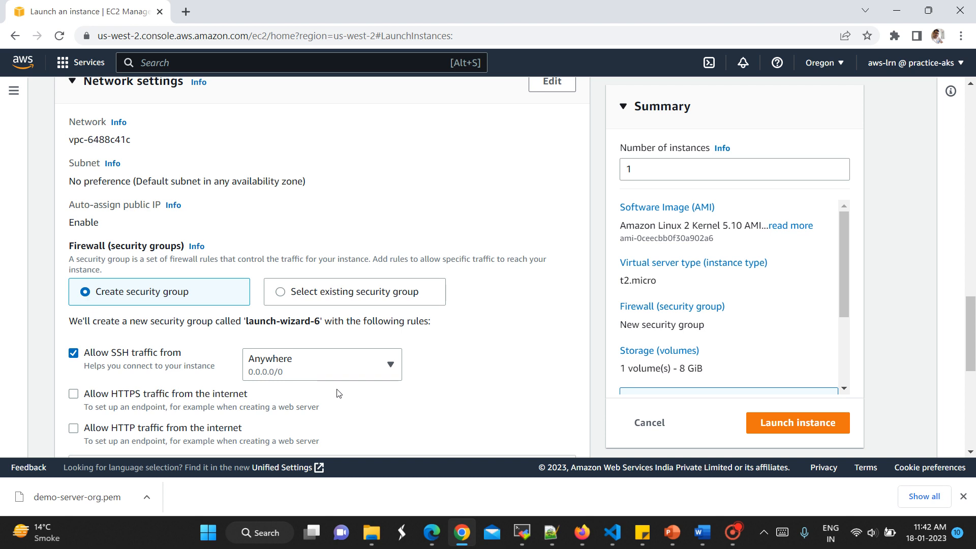
pyautogui.moveTo(971, 329); pyautogui.dragTo(974, 405)
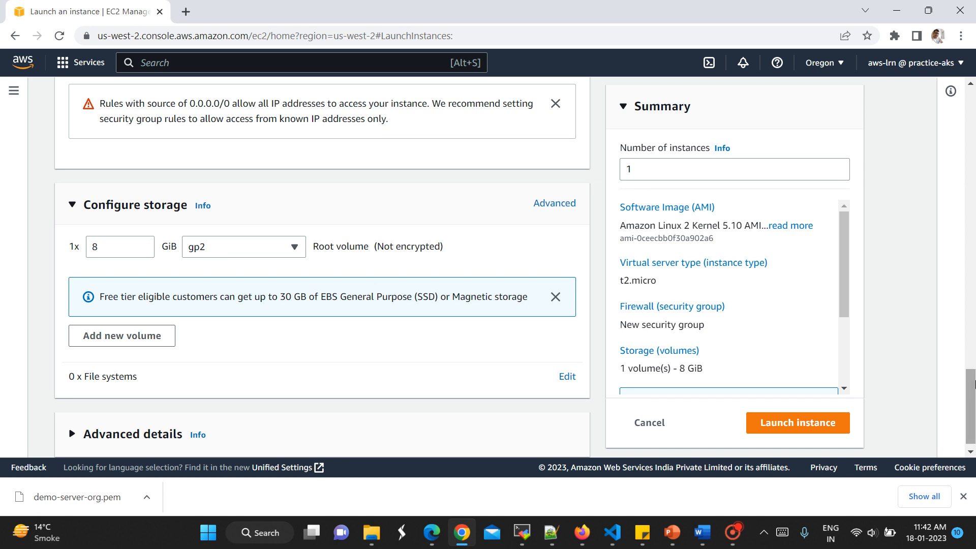
pyautogui.moveTo(973, 391); pyautogui.dragTo(974, 399)
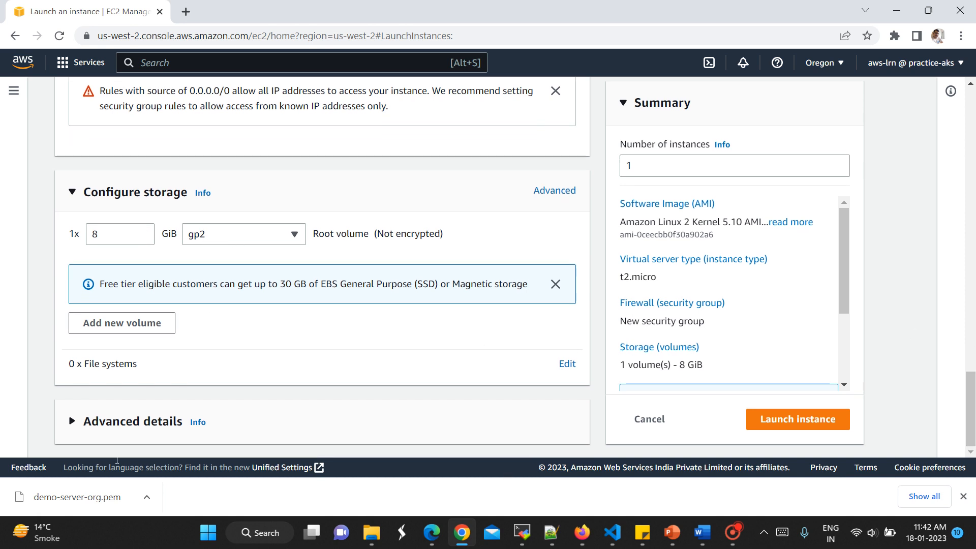
pyautogui.click(94, 424)
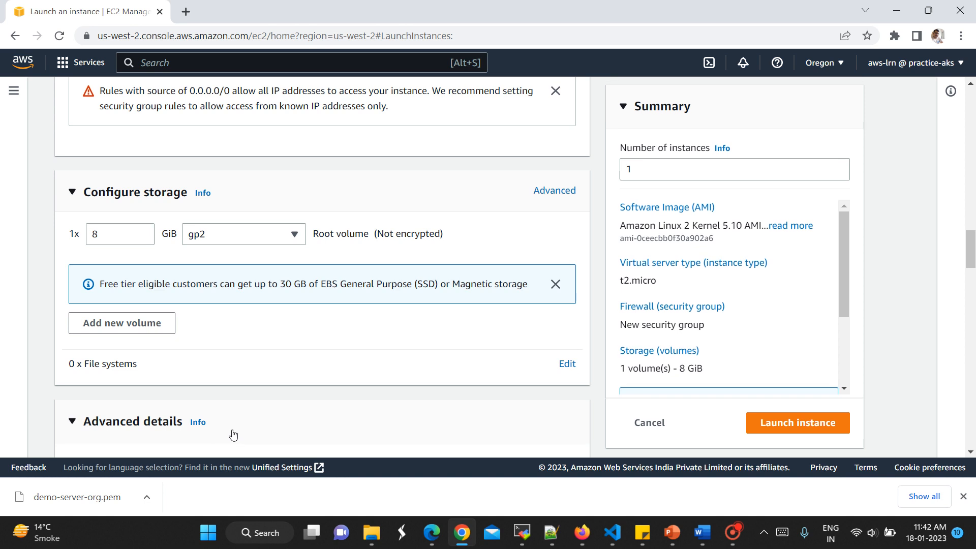
pyautogui.moveTo(973, 269); pyautogui.dragTo(974, 291)
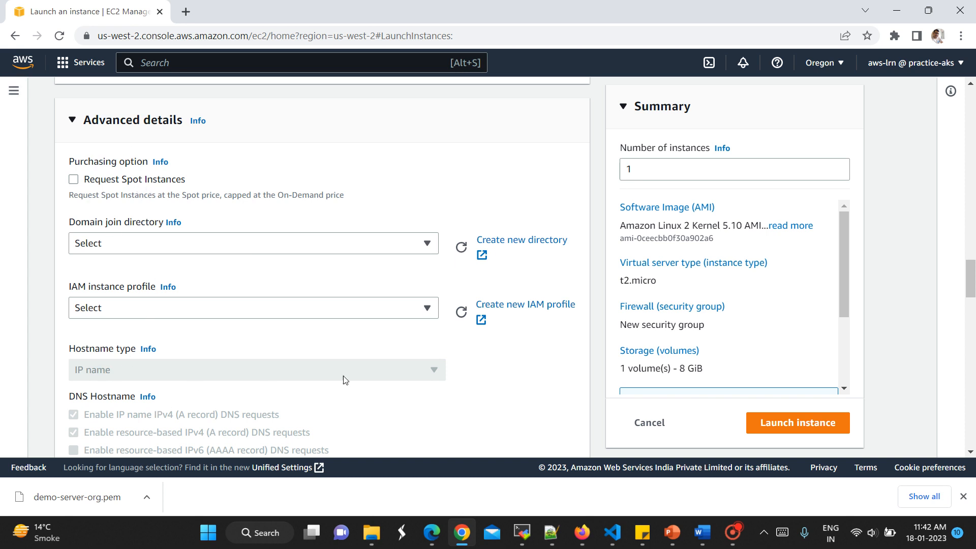
pyautogui.moveTo(971, 268); pyautogui.dragTo(971, 301)
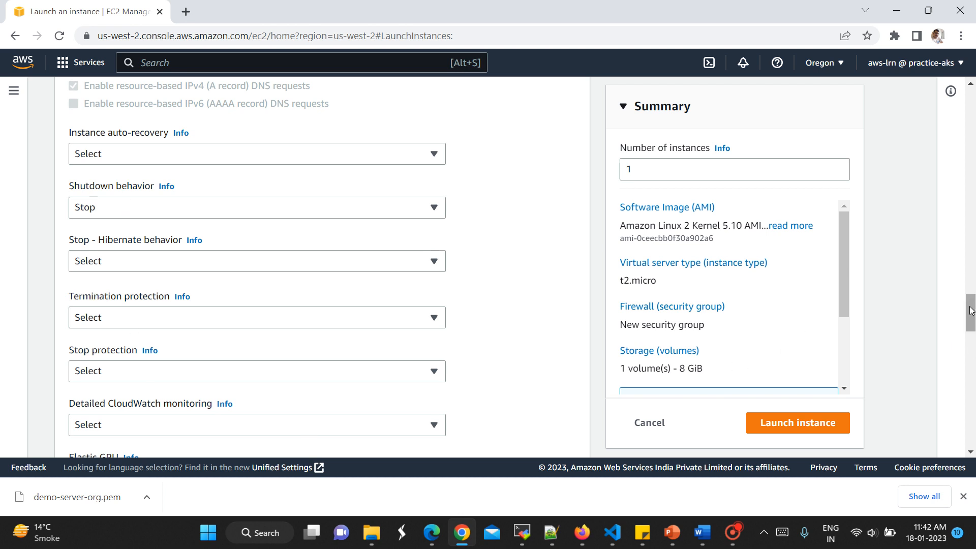
pyautogui.moveTo(971, 312); pyautogui.dragTo(974, 440)
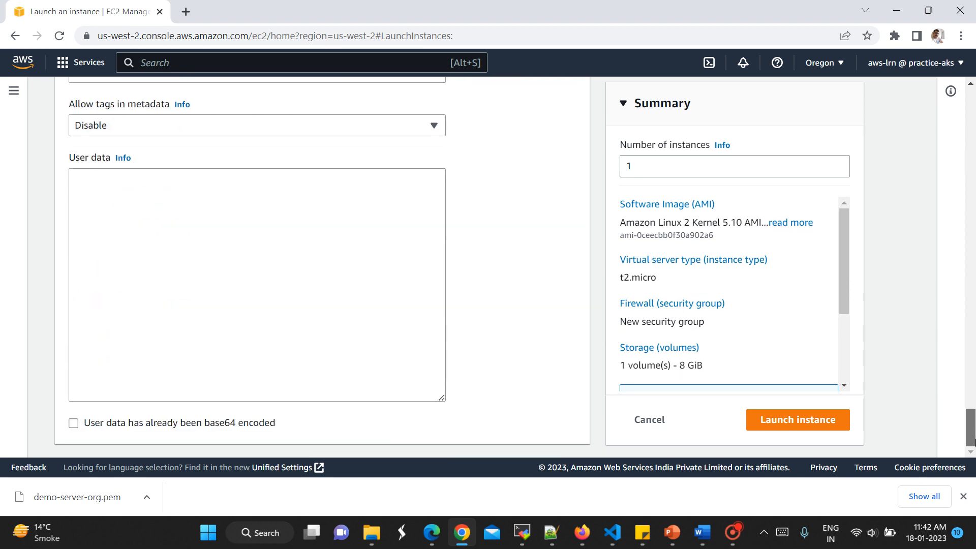
pyautogui.click(786, 426)
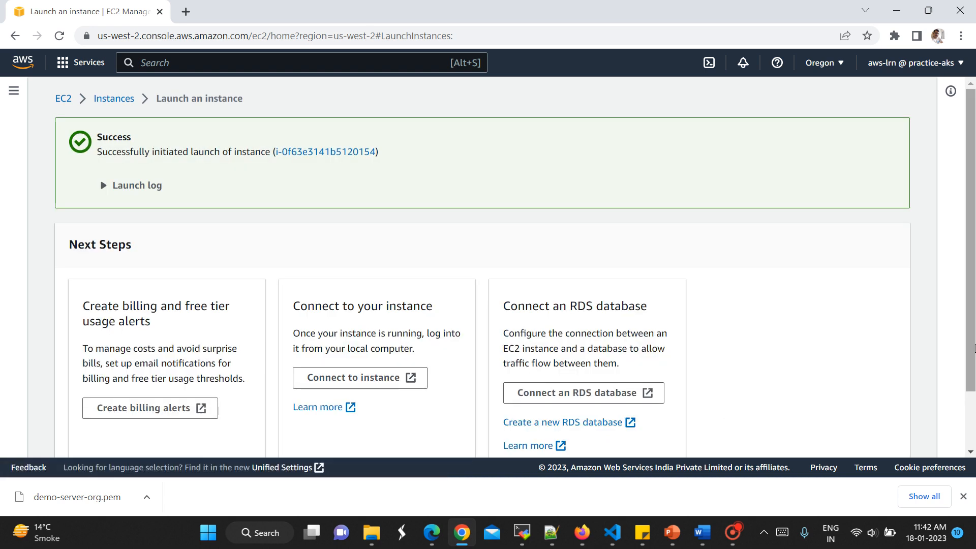
# Open the newly launched instance in the instances list, clear the instance ID filter, and select demo-server1.
pyautogui.scroll(-1, 971, 344)
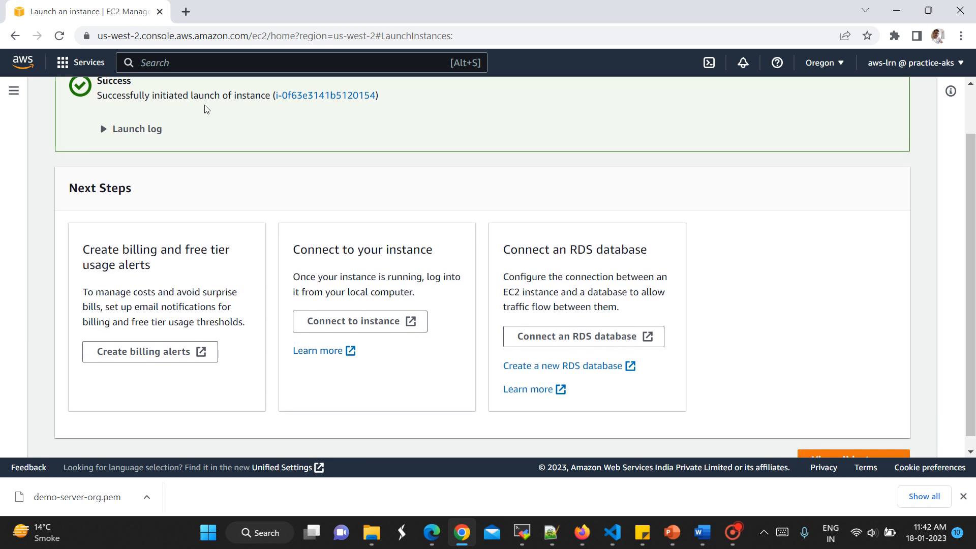
pyautogui.click(306, 101)
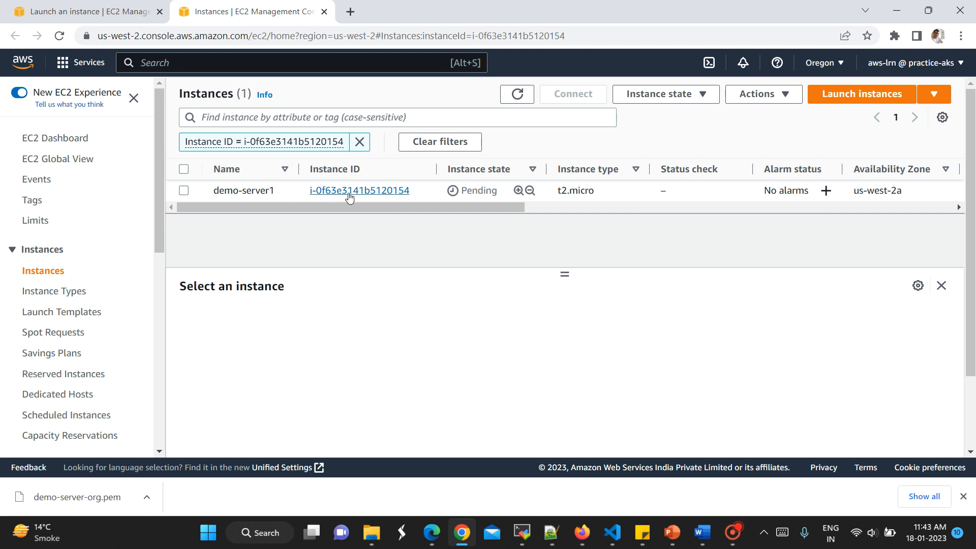
pyautogui.click(359, 142)
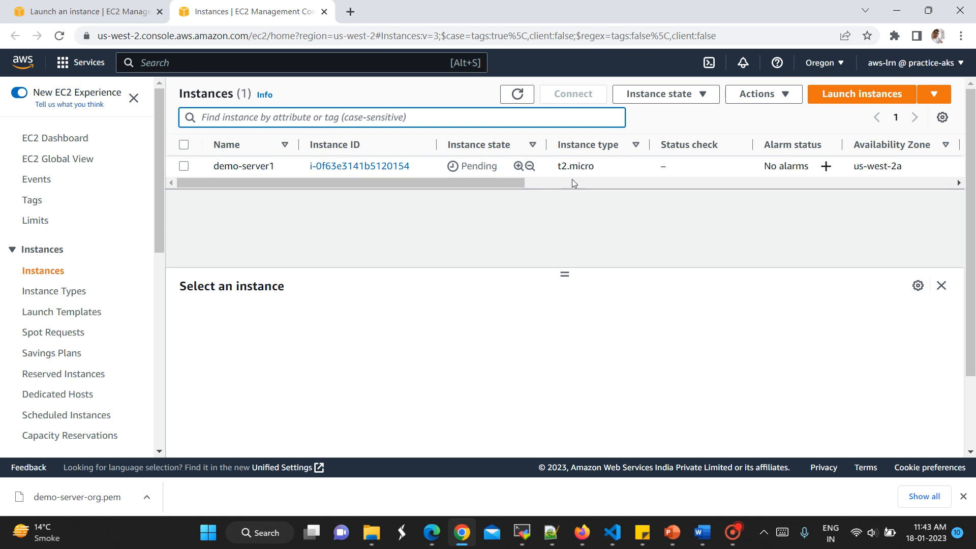
pyautogui.click(249, 167)
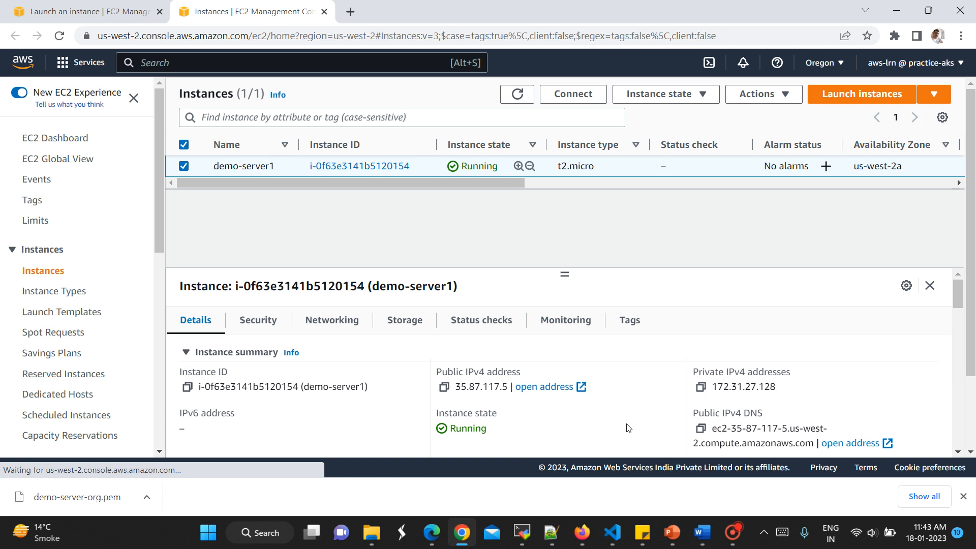
# Enlarge the details pane of demo-server1 and examine its security and networking information.
pyautogui.moveTo(972, 326); pyautogui.dragTo(973, 354)
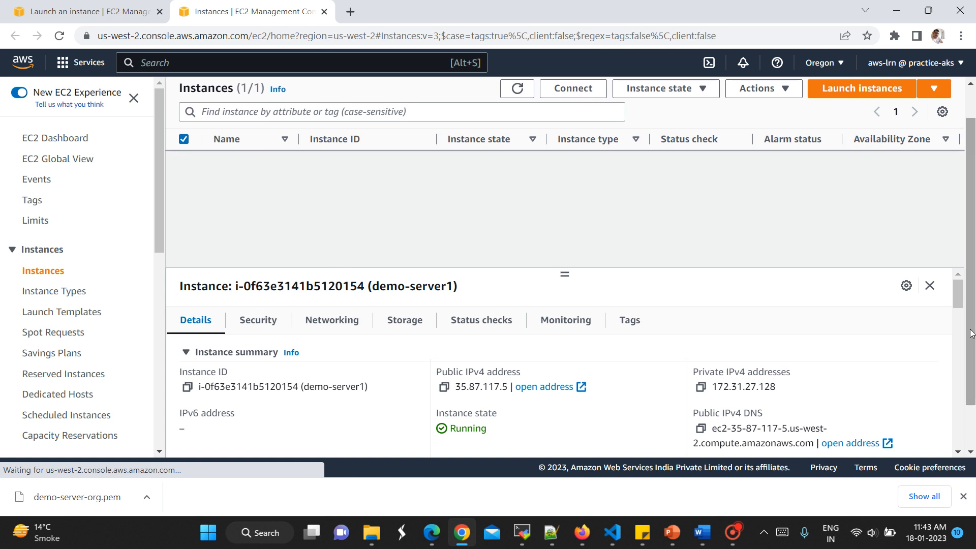
pyautogui.moveTo(958, 303)
pyautogui.mouseDown()
pyautogui.moveTo(959, 322)
pyautogui.moveTo(958, 298)
pyautogui.mouseUp()
pyautogui.moveTo(565, 275); pyautogui.dragTo(571, 219)
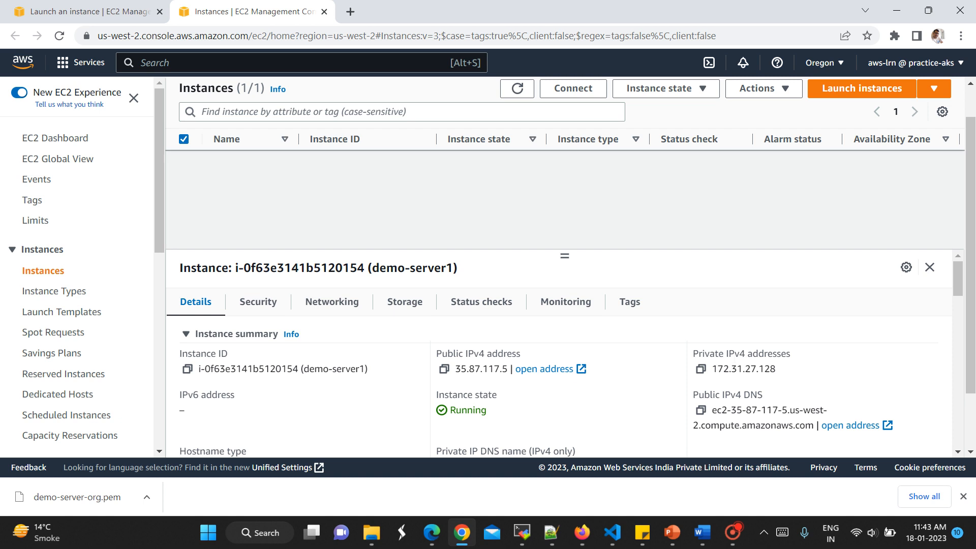
pyautogui.click(256, 306)
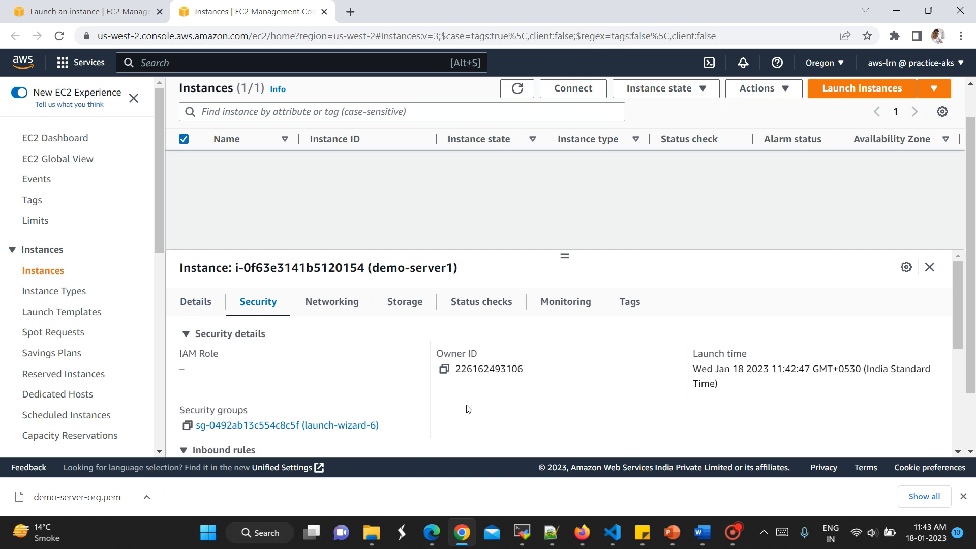
pyautogui.click(331, 304)
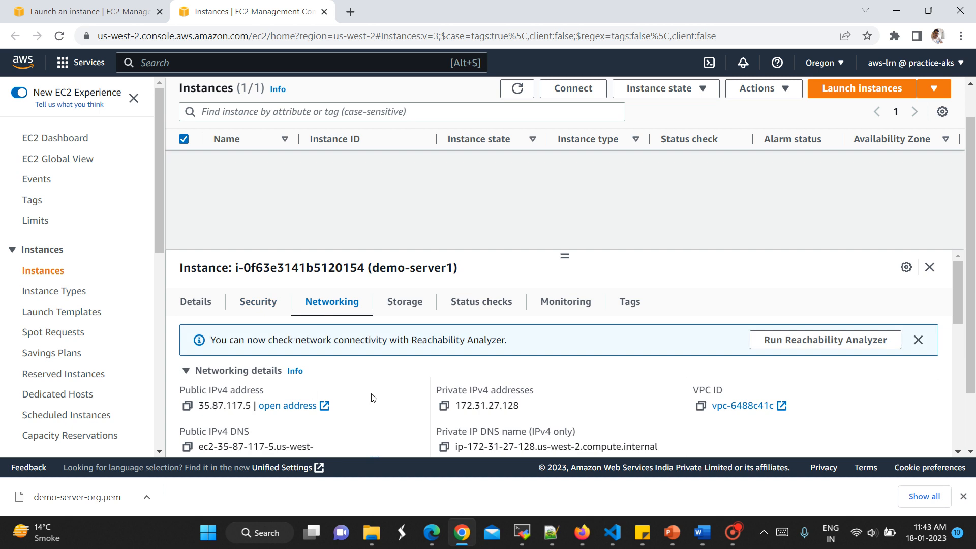
pyautogui.moveTo(963, 301); pyautogui.dragTo(965, 332)
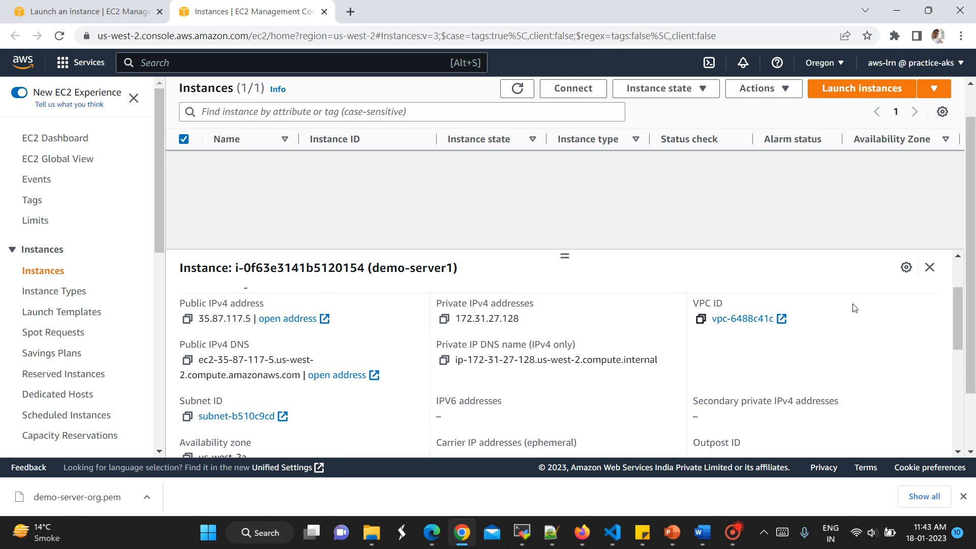
pyautogui.scroll(2, 964, 284)
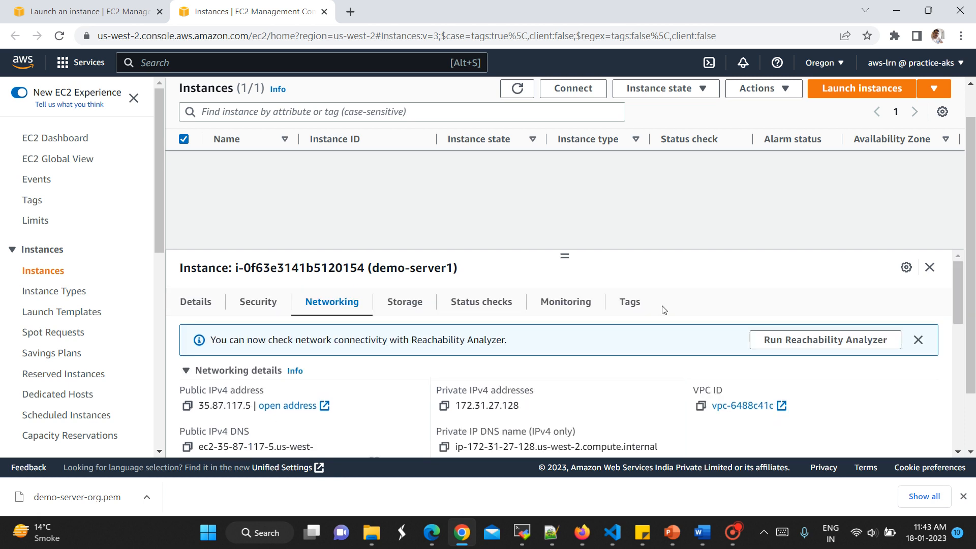
# Examine the storage, status checks, monitoring graphs and tags of demo-server1.
pyautogui.click(406, 310)
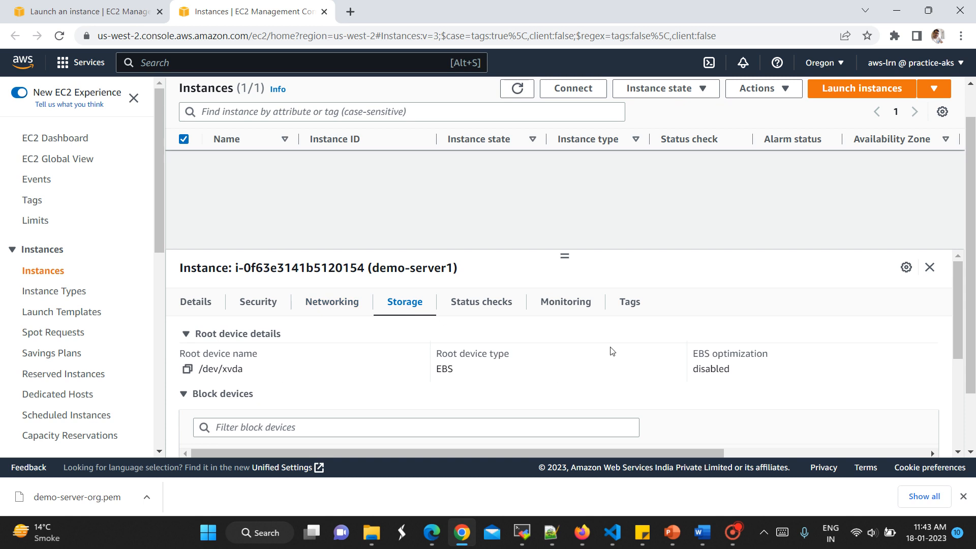
pyautogui.click(489, 302)
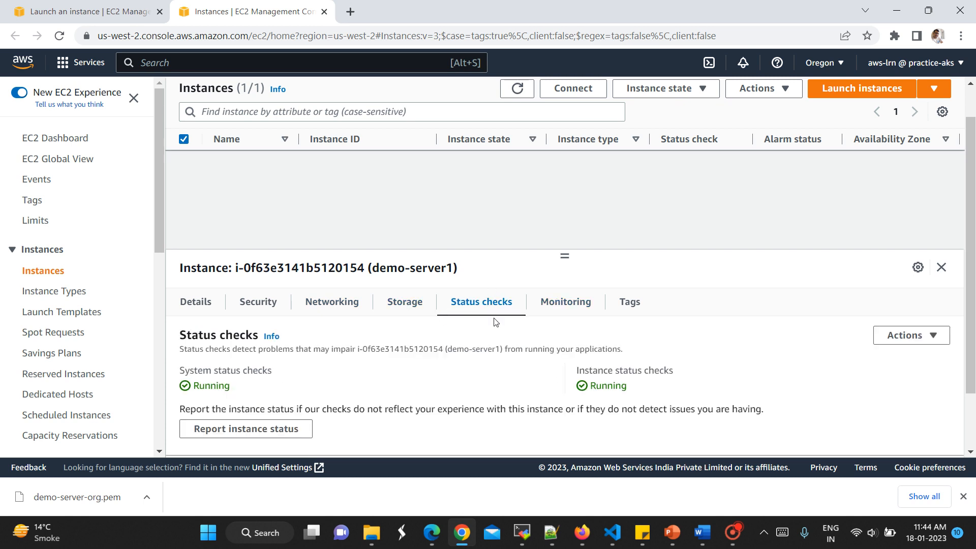
pyautogui.moveTo(973, 308); pyautogui.dragTo(975, 364)
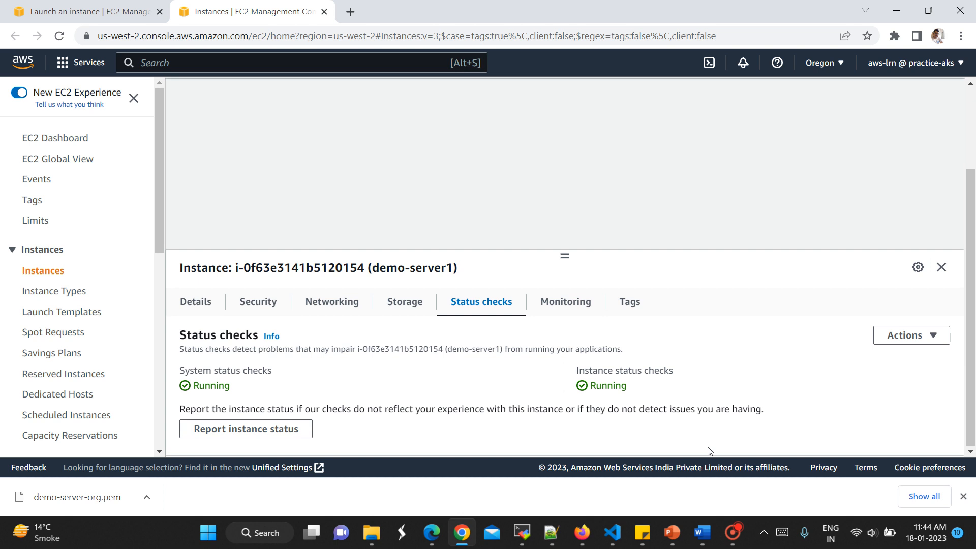
pyautogui.click(576, 303)
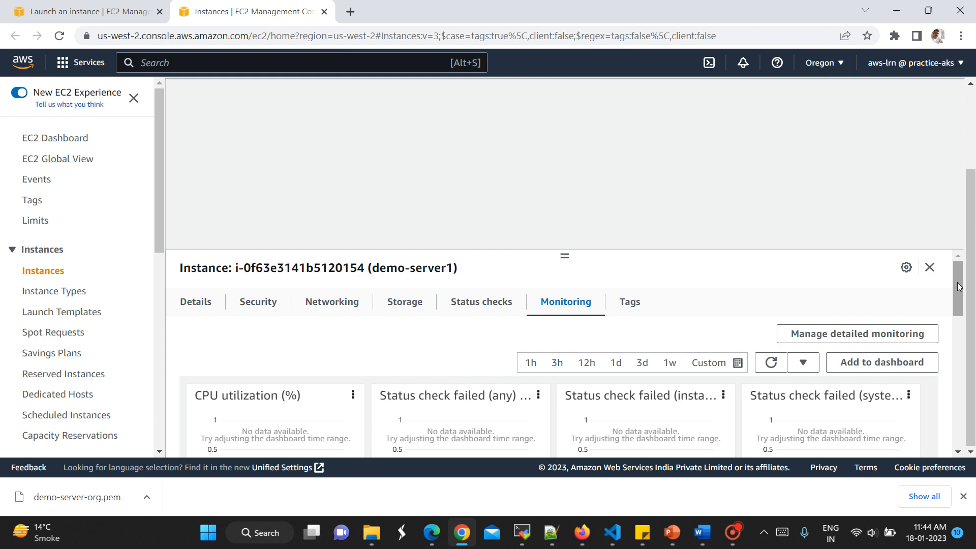
pyautogui.moveTo(959, 286); pyautogui.dragTo(962, 306)
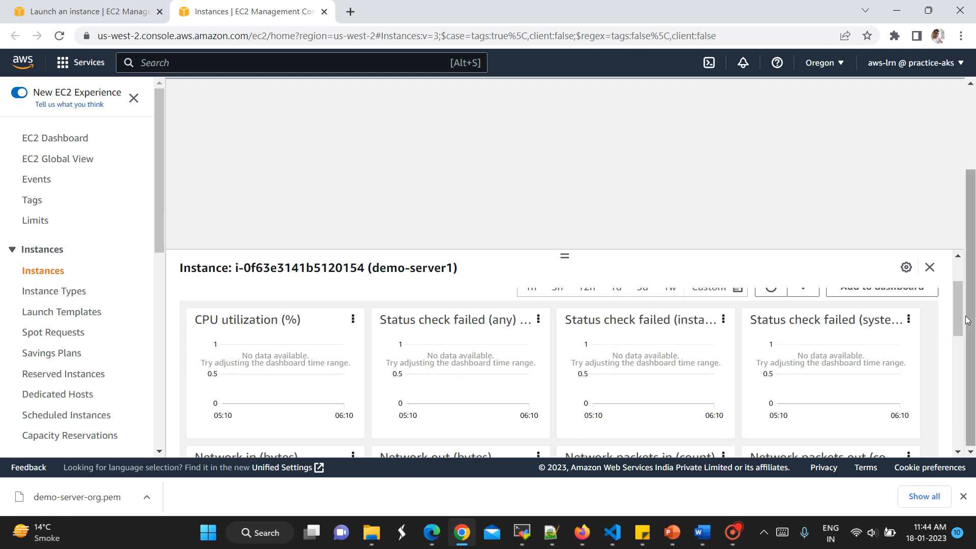
pyautogui.moveTo(957, 316); pyautogui.dragTo(974, 286)
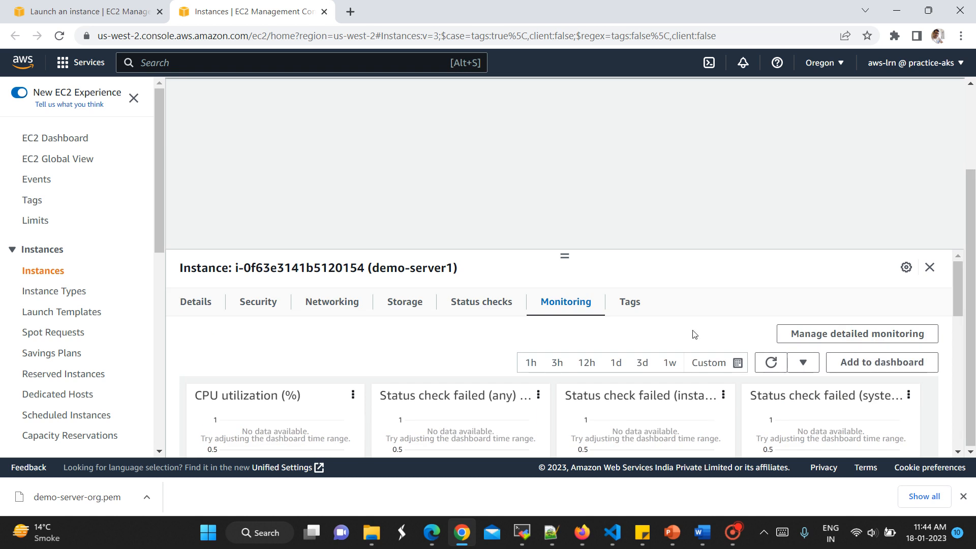
pyautogui.click(633, 307)
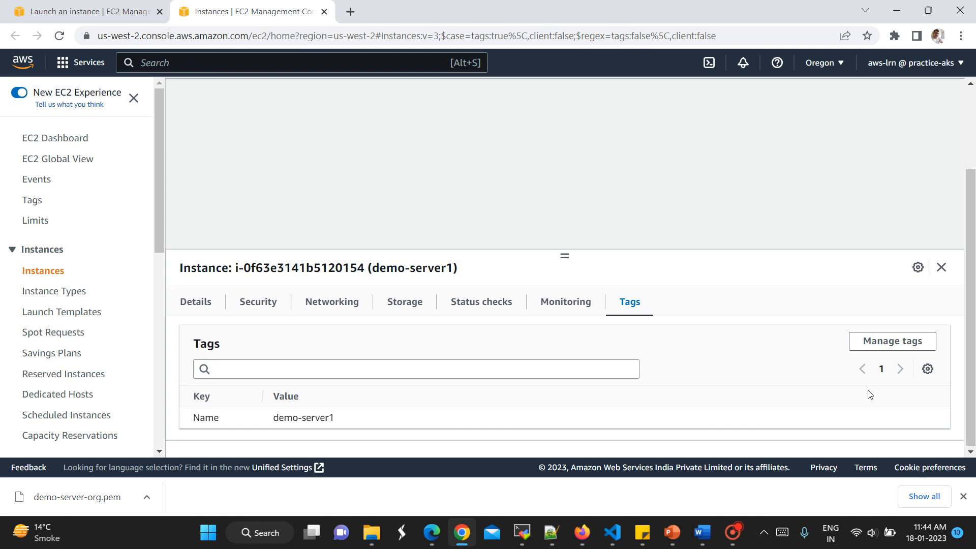
# Open the instance summary of demo-server1 and connect to it through EC2 Instance Connect with the default user name ec2-user.
pyautogui.scroll(3, 971, 378)
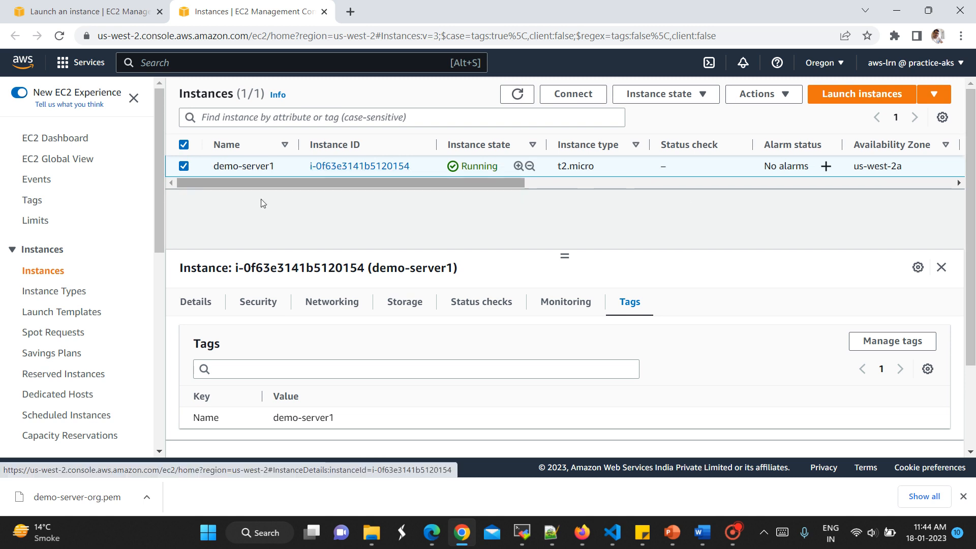
pyautogui.click(353, 170)
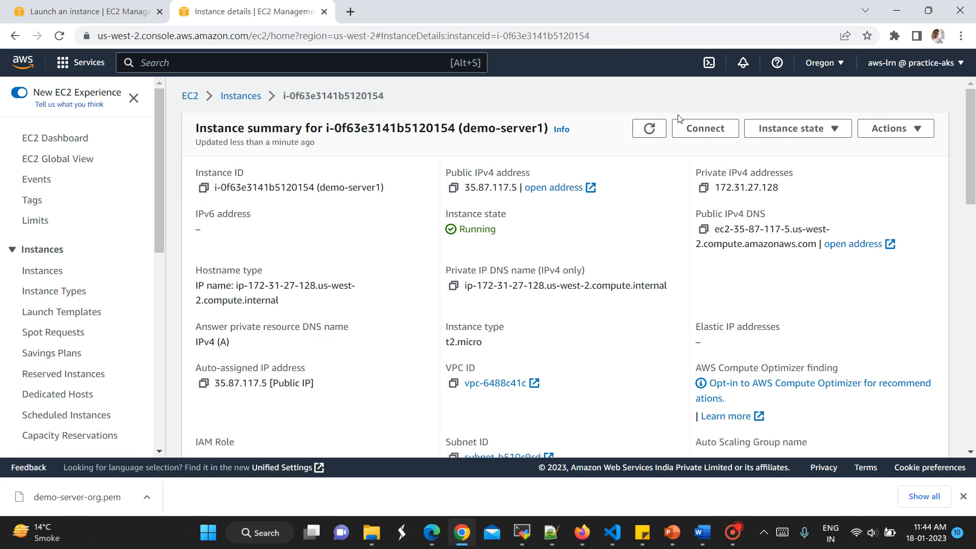
pyautogui.click(705, 131)
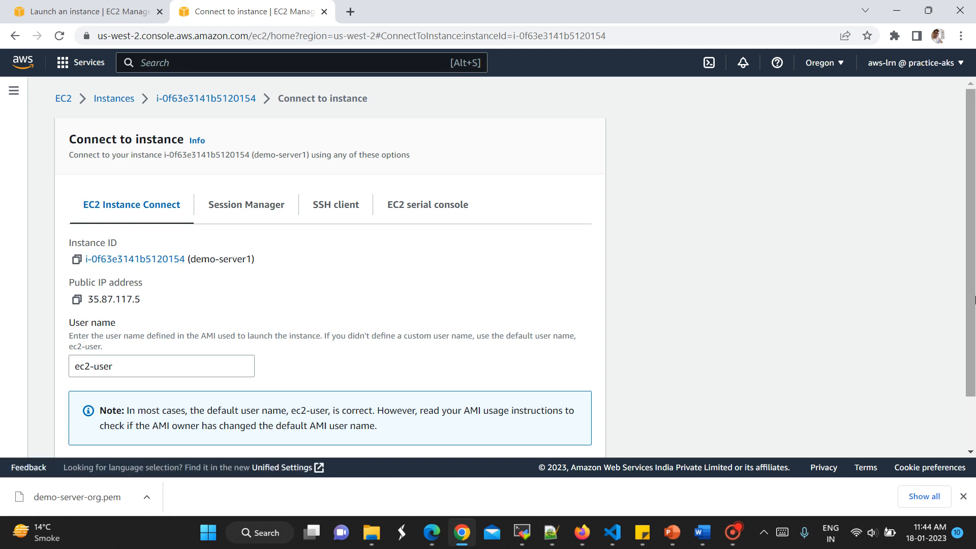
pyautogui.scroll(-2, 971, 305)
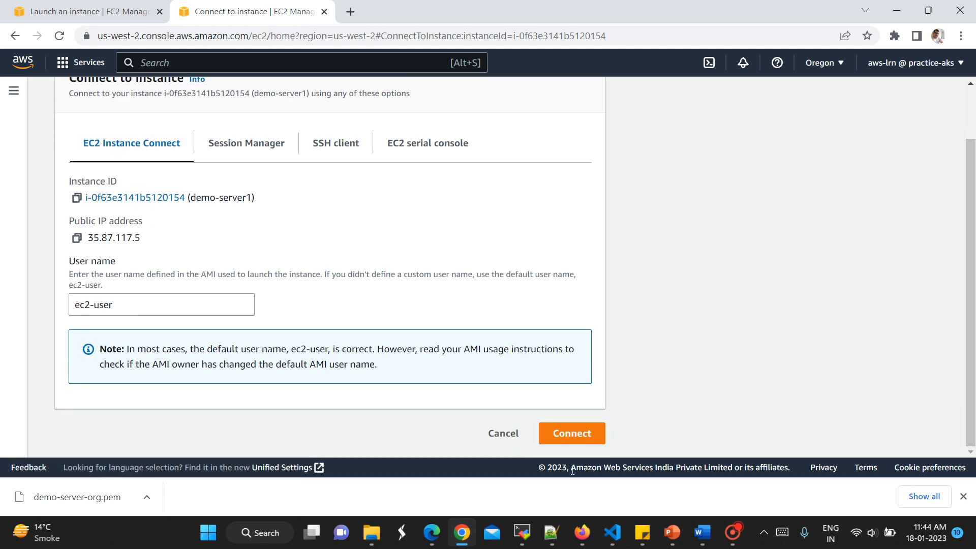
pyautogui.click(567, 440)
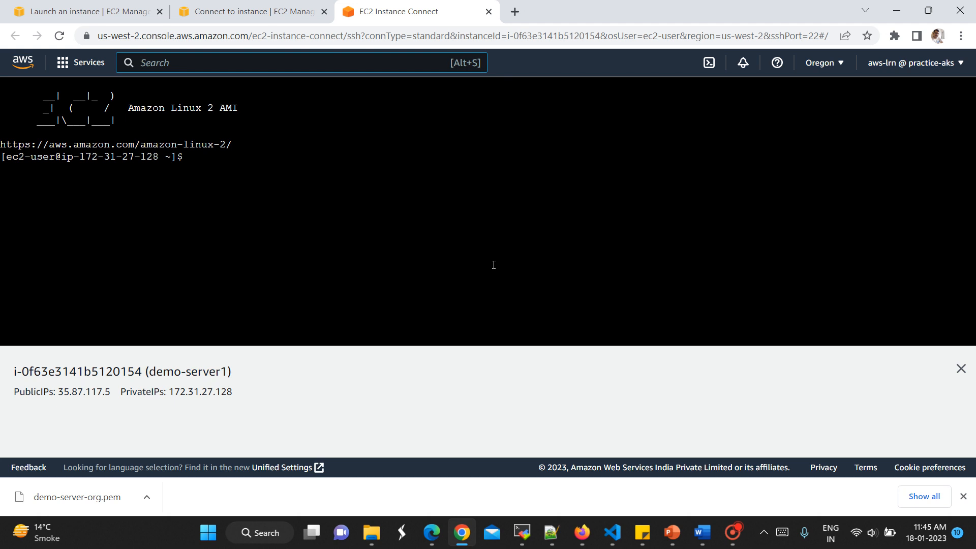
# Check the working directory with pwd and display the operating system details with cat /etc/os-release in the instance's terminal.
pyautogui.click(286, 179)
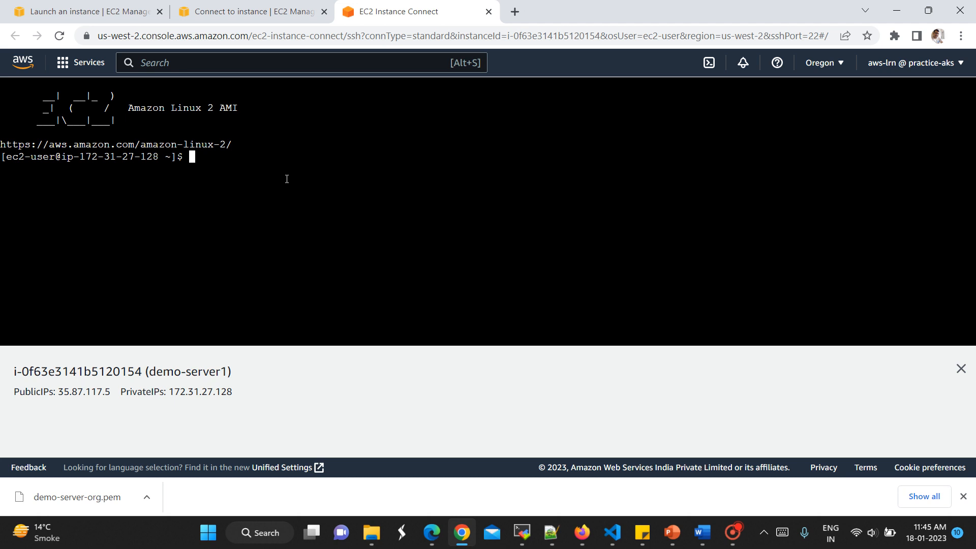
pyautogui.write('pwd')
pyautogui.press('Return')
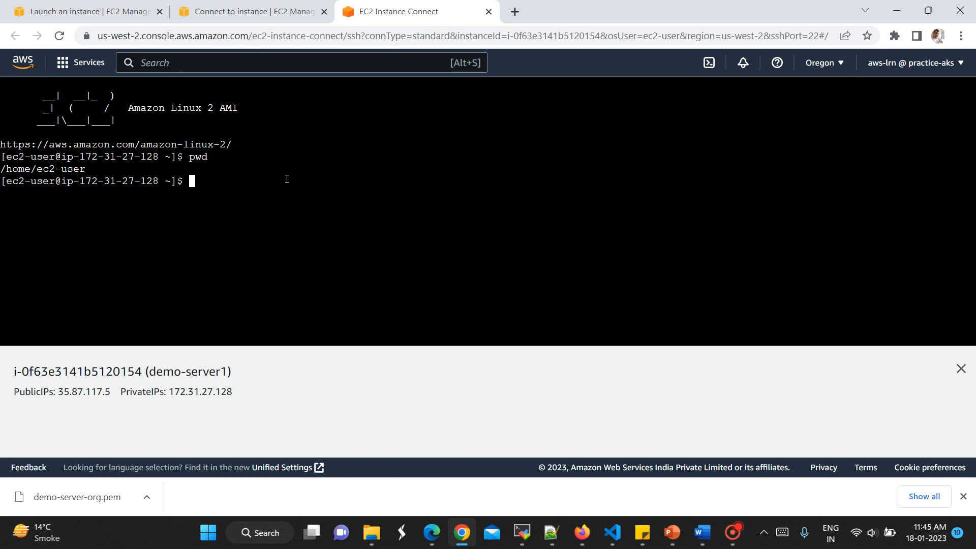
pyautogui.write('cat /etc/os-release')
pyautogui.press('Return')
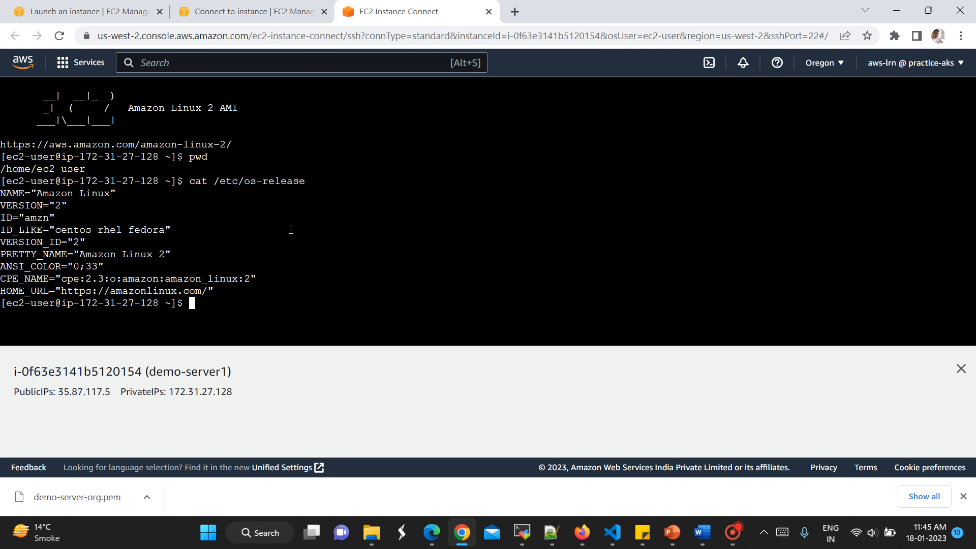
pyautogui.click(733, 533)
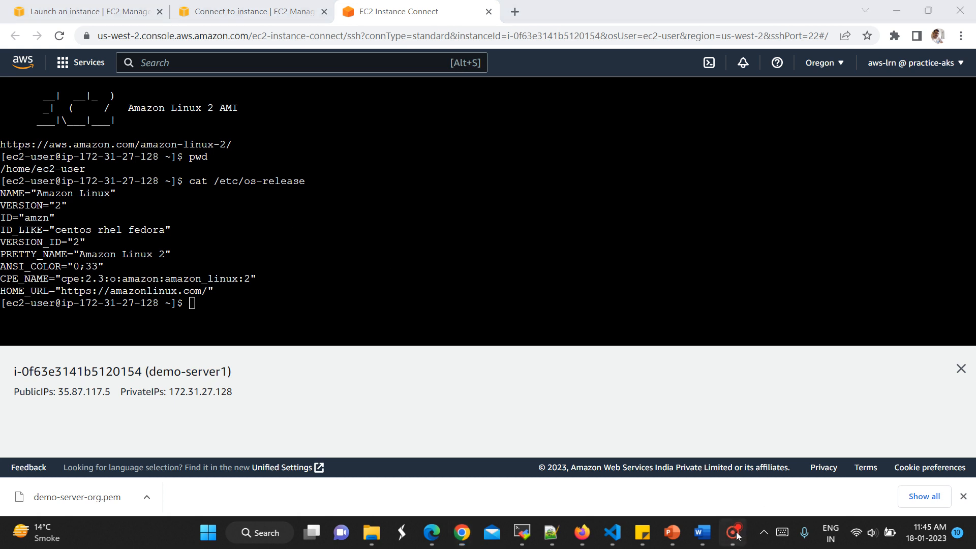